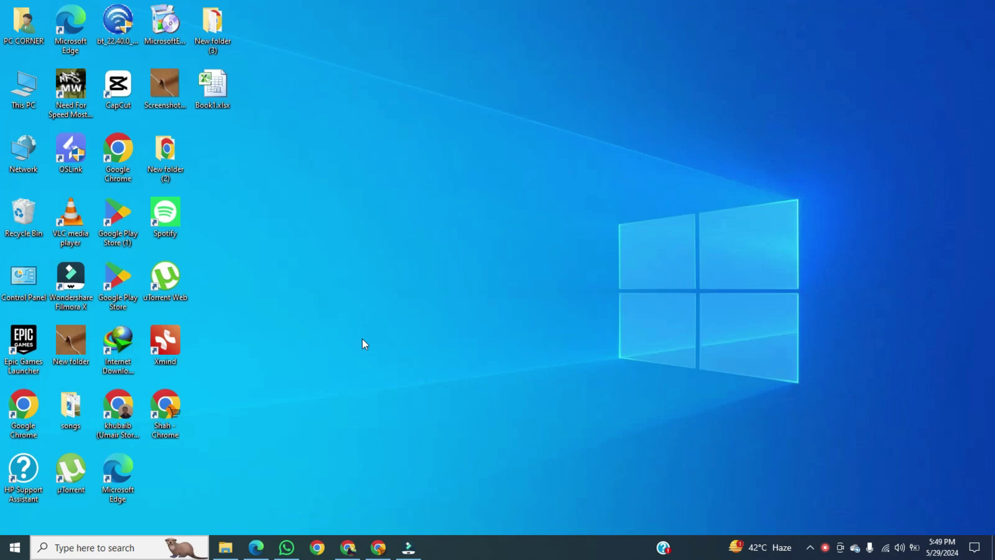
Launch Google Chrome from the taskbar.
left_click(317, 547)
Choose the Chrome profile, maximize the window, and search for YouTube to open youtube.com.
left_click(463, 227)
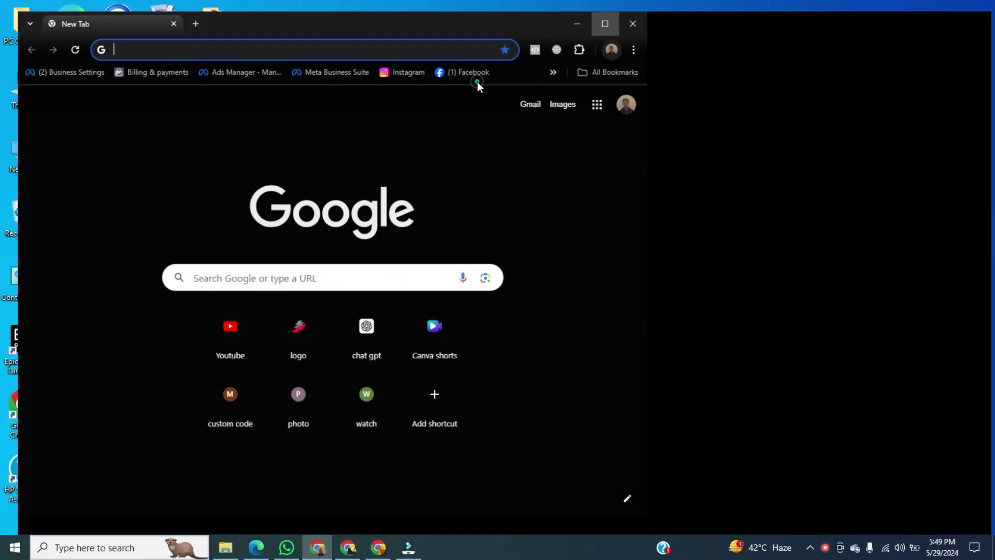
double_click(466, 23)
type("youtbe")
key("BackSpace")
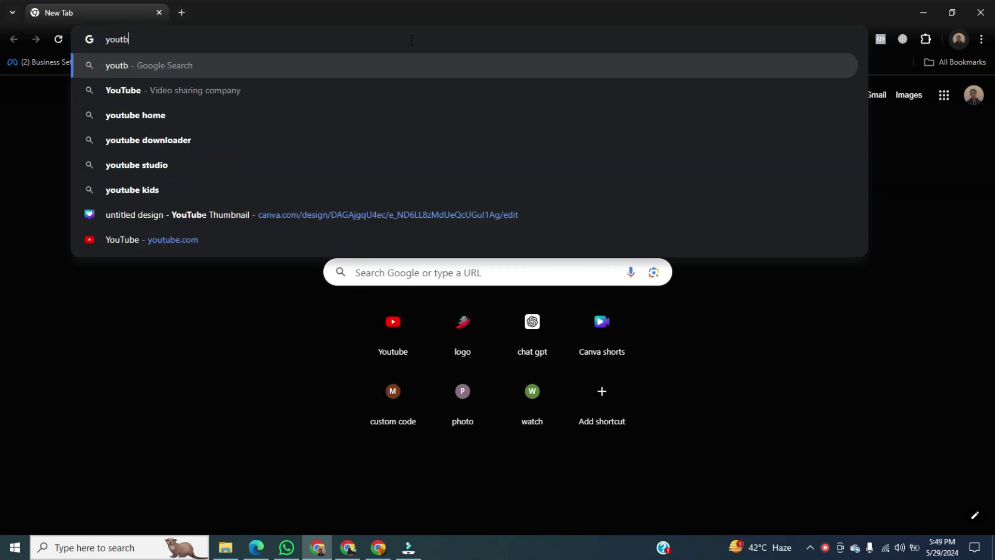
key("Return")
left_click(183, 240)
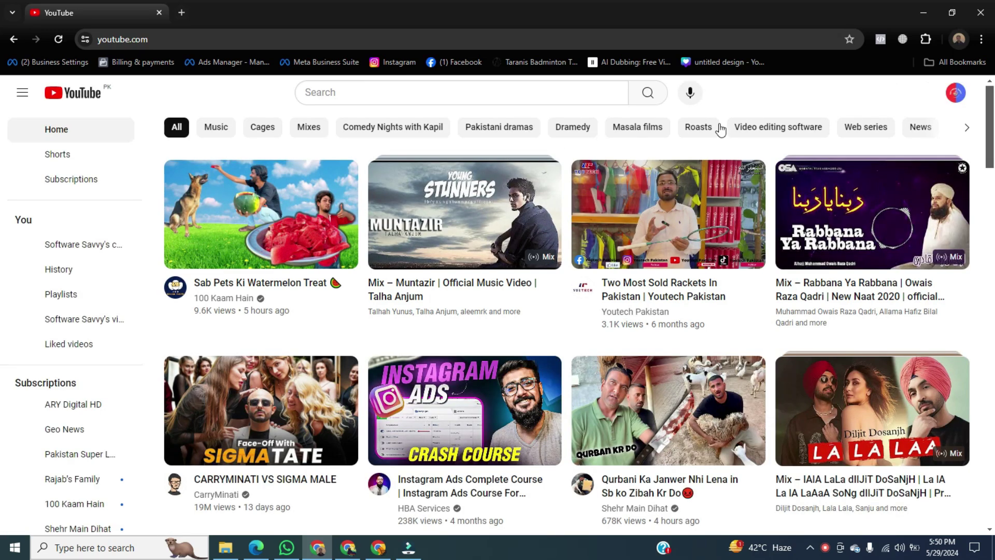
Open YouTube Studio from the profile avatar's account menu.
left_click(957, 93)
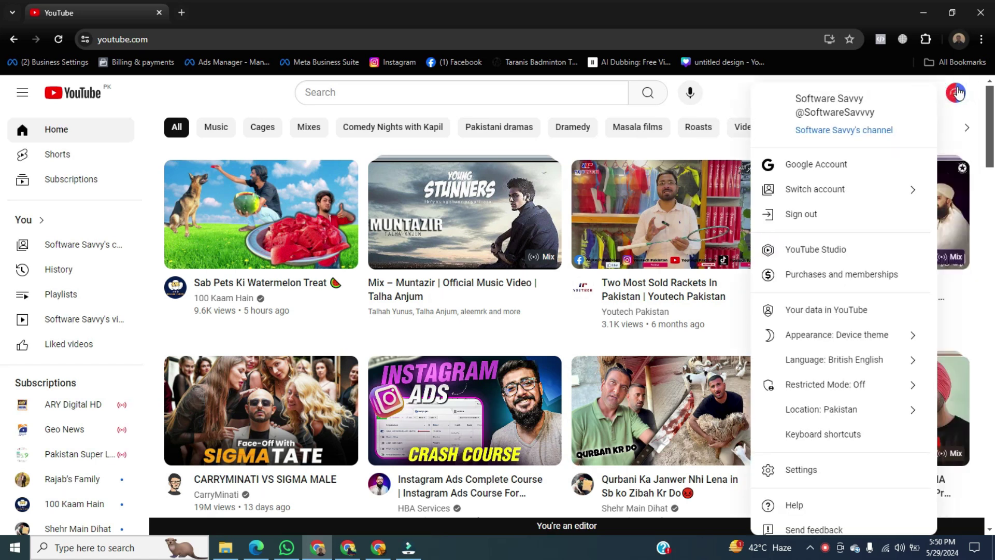
left_click(861, 250)
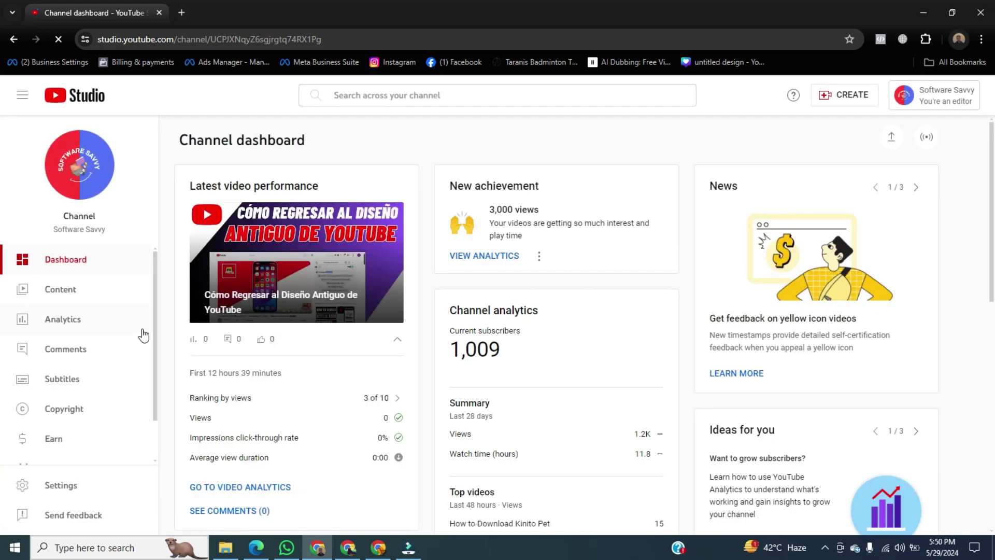
Download the newest video from the Content list and confirm it in Chrome's downloads.
left_click(118, 291)
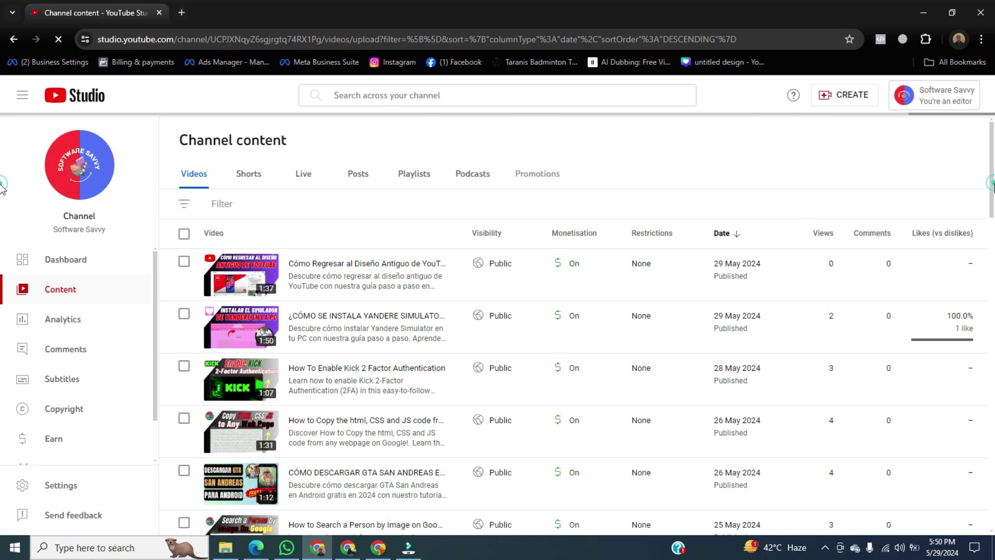
left_click_drag(993, 193, 992, 387)
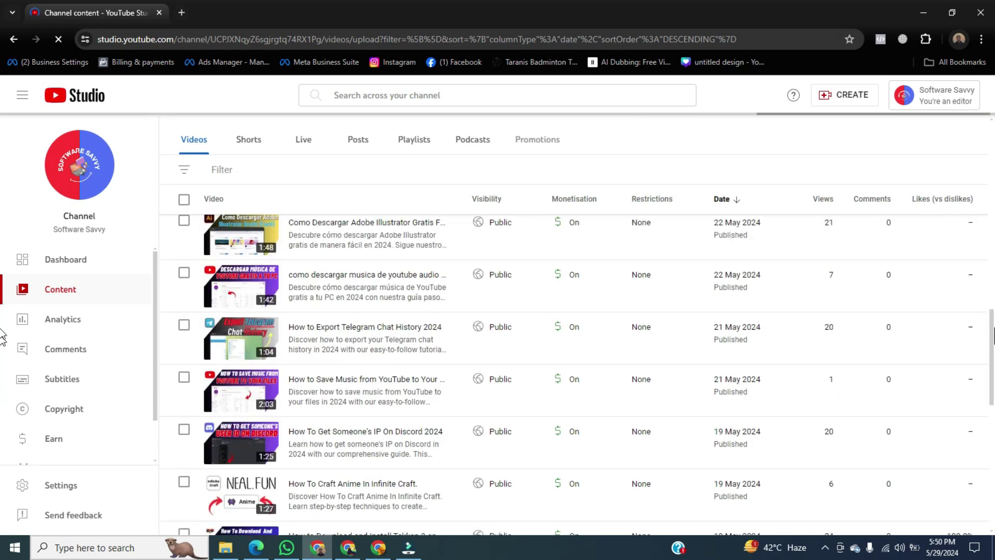
left_click_drag(992, 387, 991, 140)
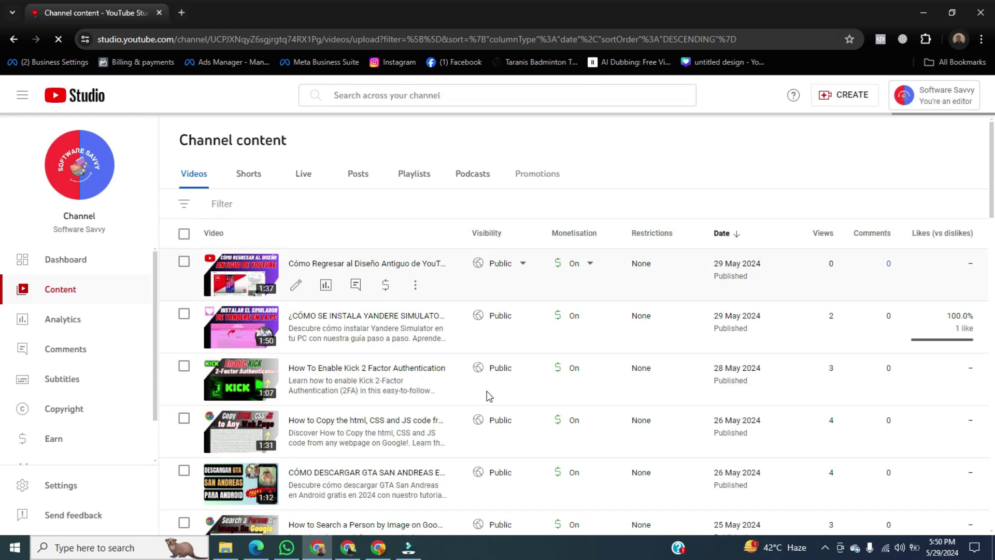
left_click(415, 287)
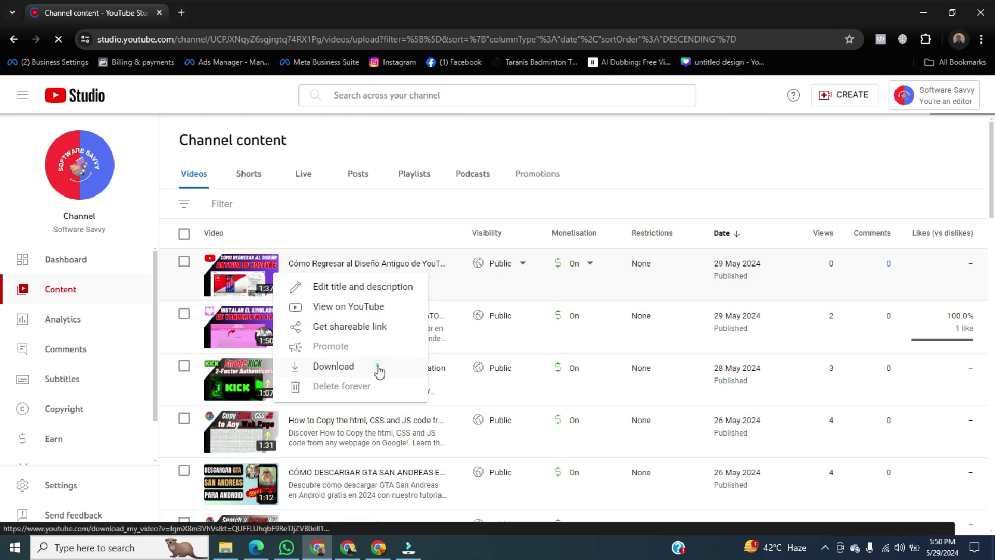
left_click(361, 371)
mouse_move(365, 274)
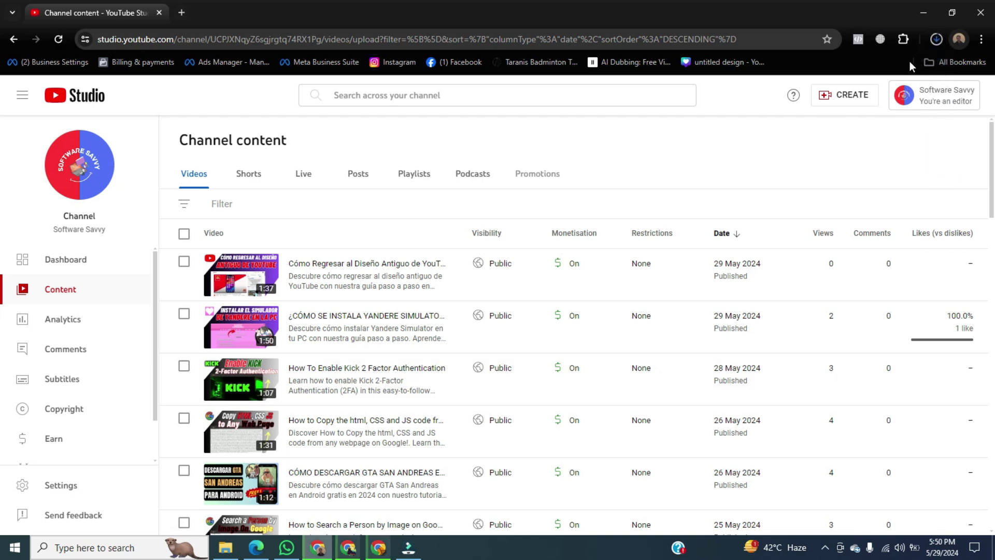
left_click(936, 40)
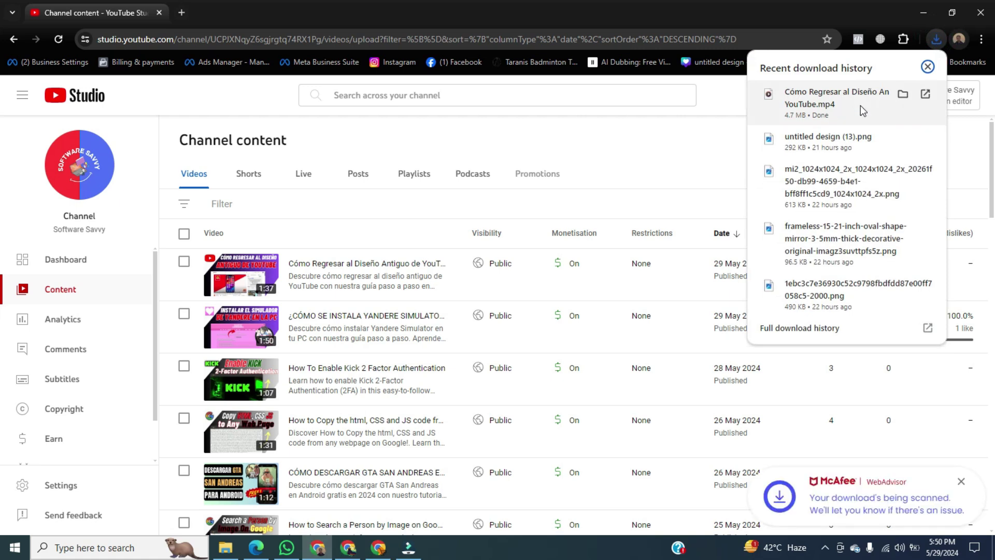
left_click(905, 95)
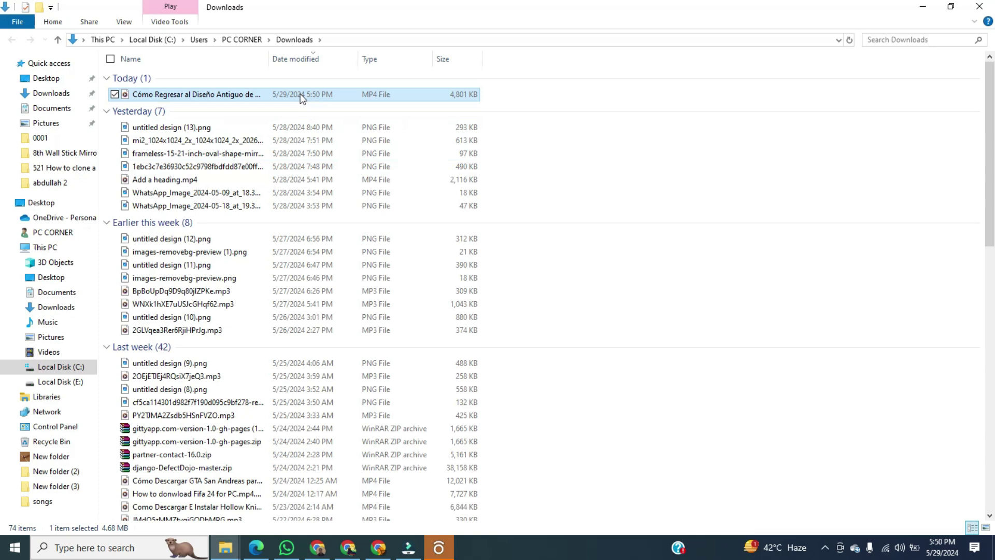
Rename the downloaded MP4 to new.mp4.
right_click(301, 93)
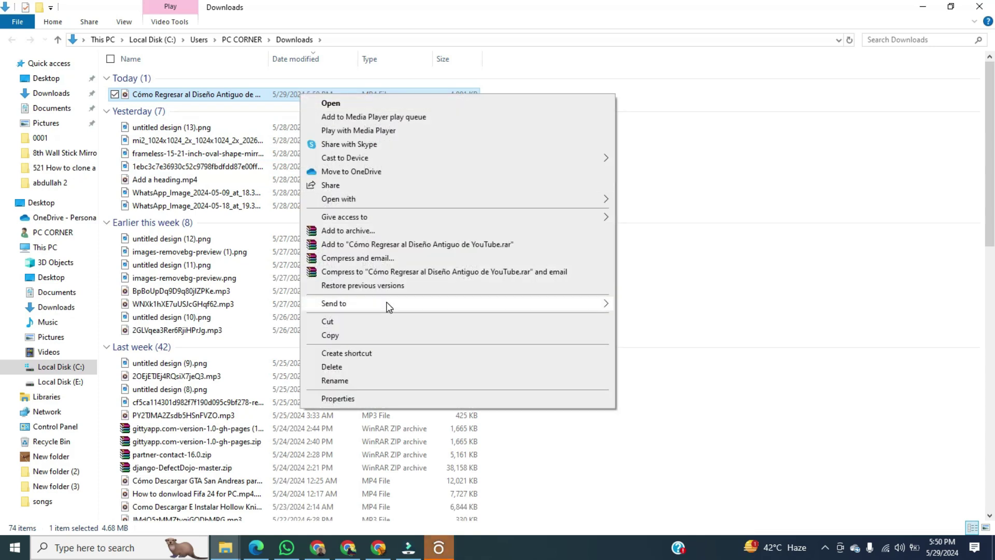
left_click(397, 380)
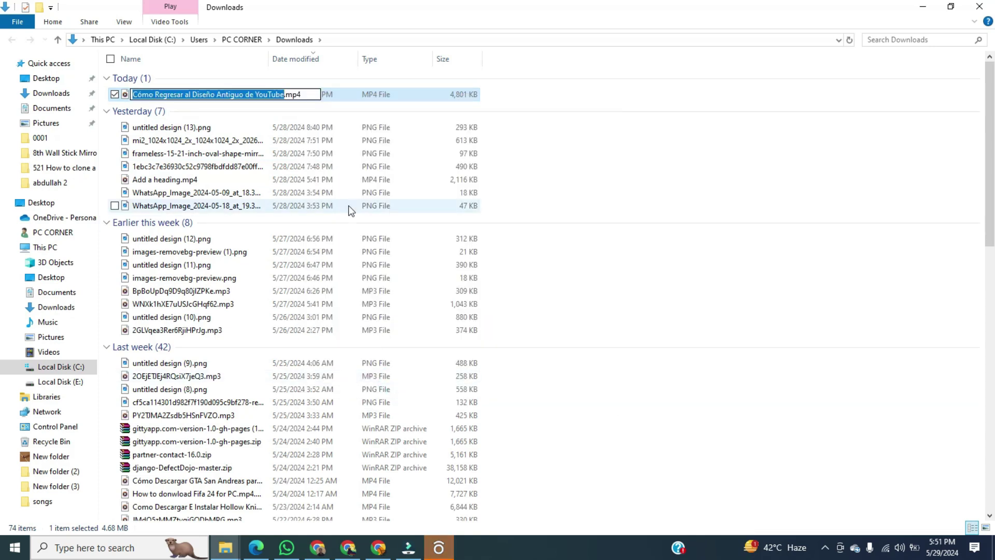
key("BackSpace")
type("new")
key("Return")
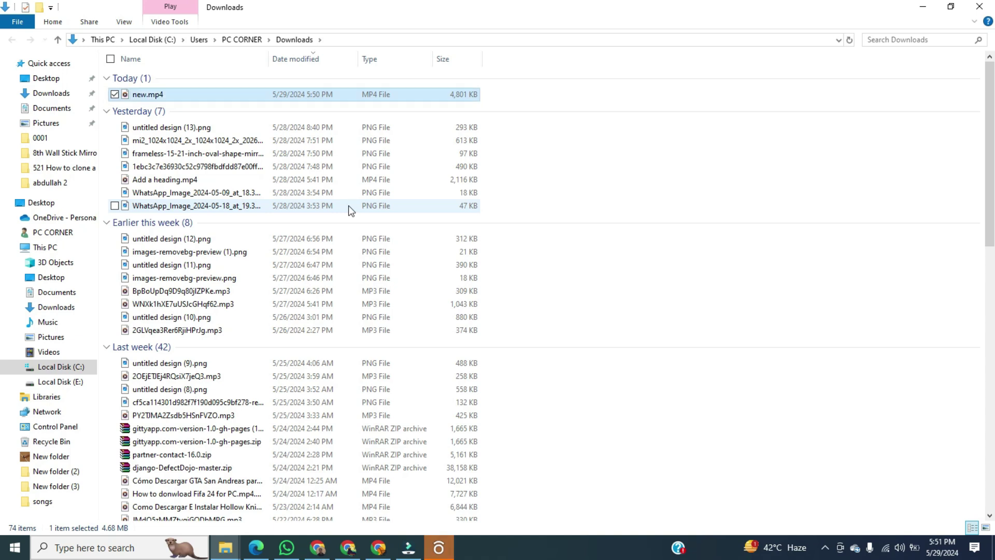
Copy new.mp4 and browse to Local Disk (E:).
right_click(332, 95)
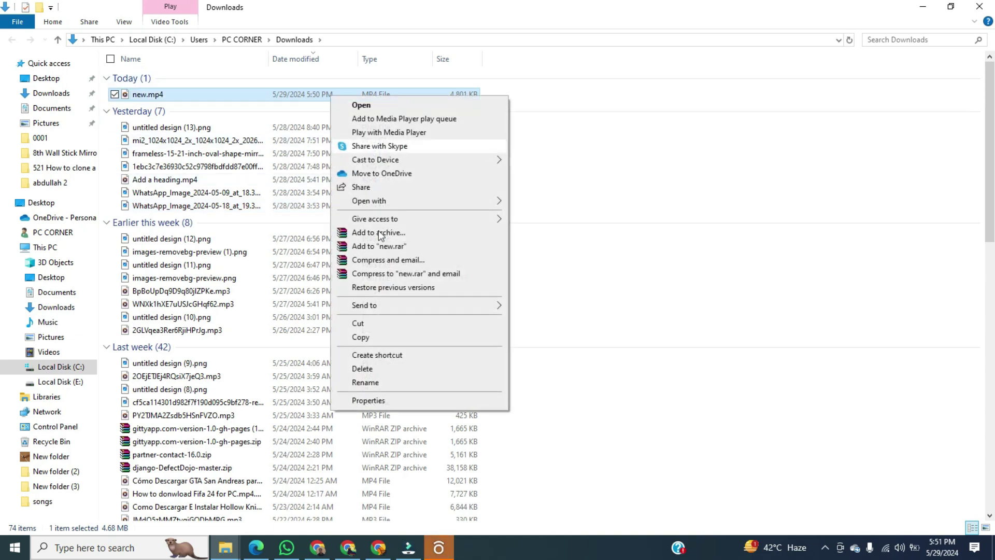
left_click(409, 326)
left_click(60, 381)
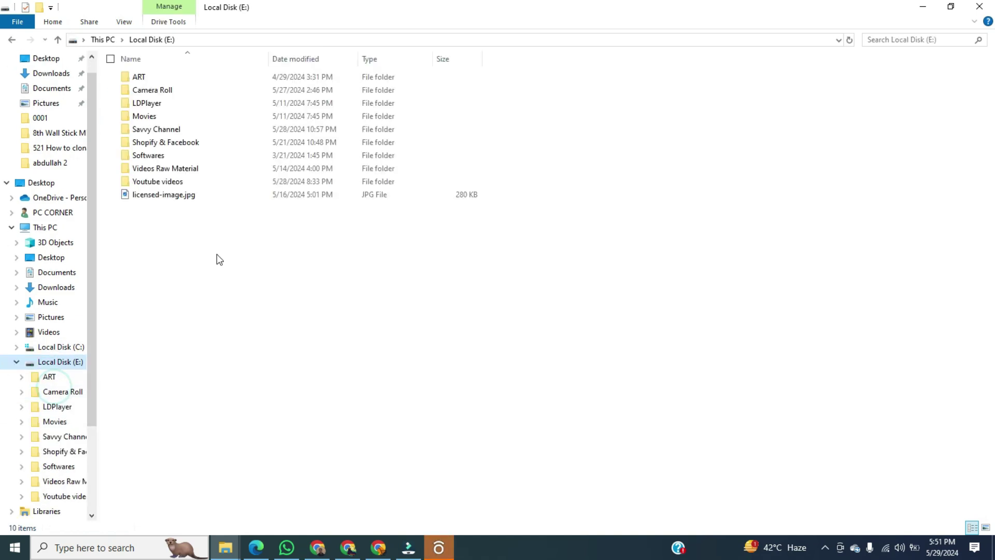
Create a folder named 'youtube video' inside Camera Roll.
double_click(210, 90)
right_click(392, 318)
mouse_move(420, 481)
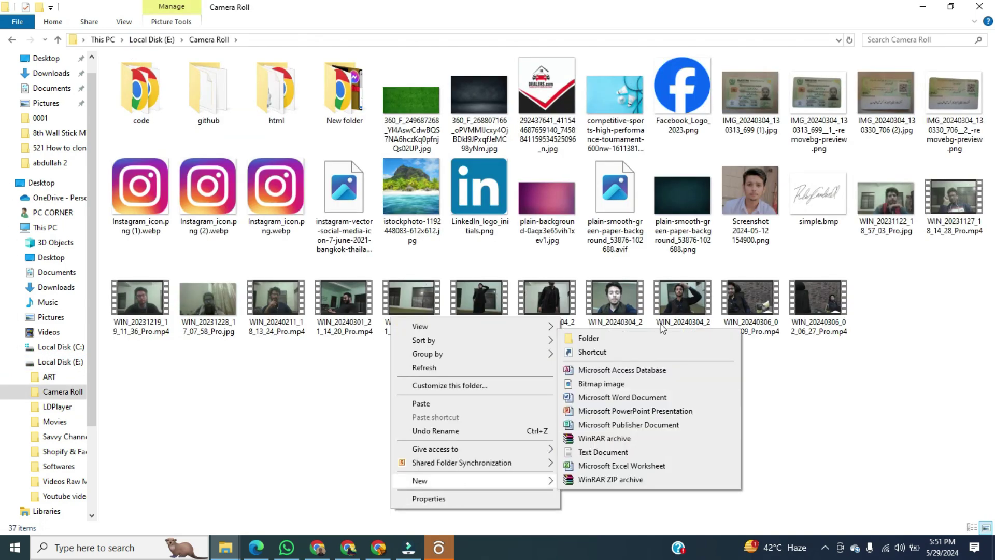
left_click(661, 329)
type("youtube video")
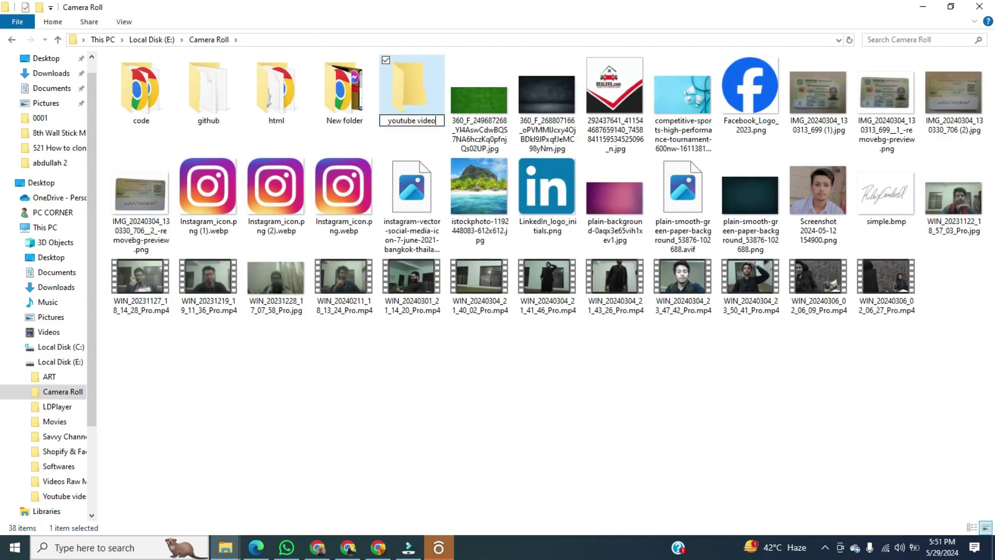
key("Return")
key("Return")
Paste new.mp4 into the youtube video folder and minimize the windows to the desktop.
key("ctrl+v")
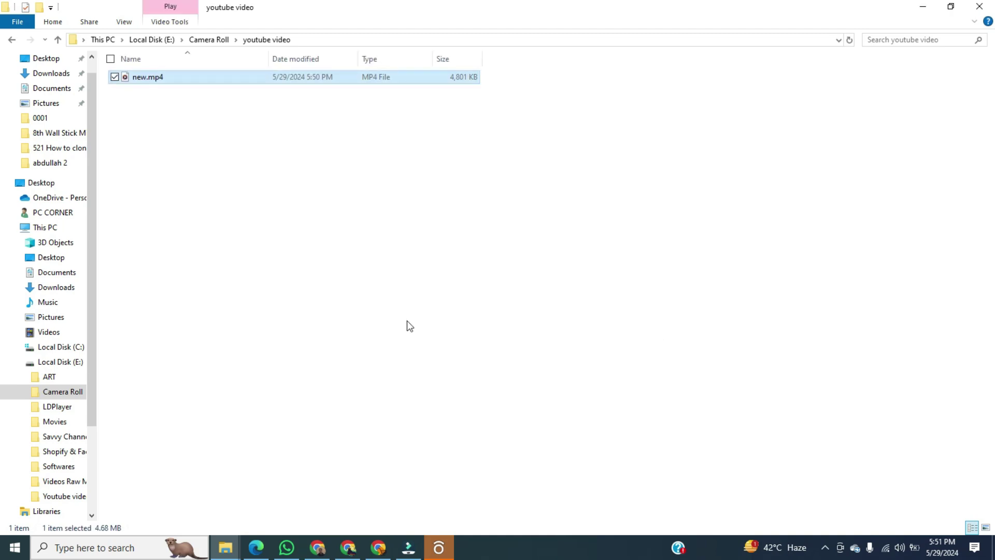
left_click(406, 321)
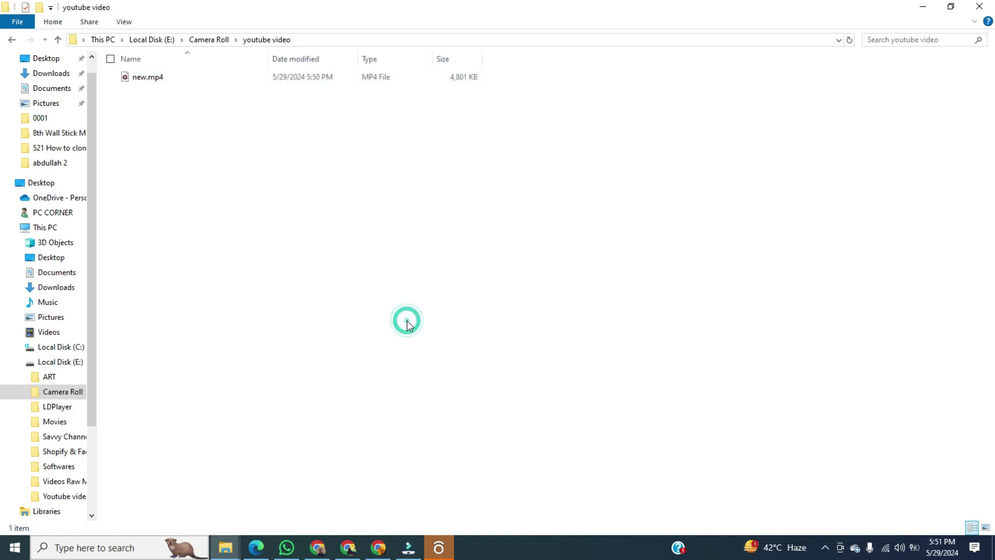
left_click(927, 7)
left_click(975, 326)
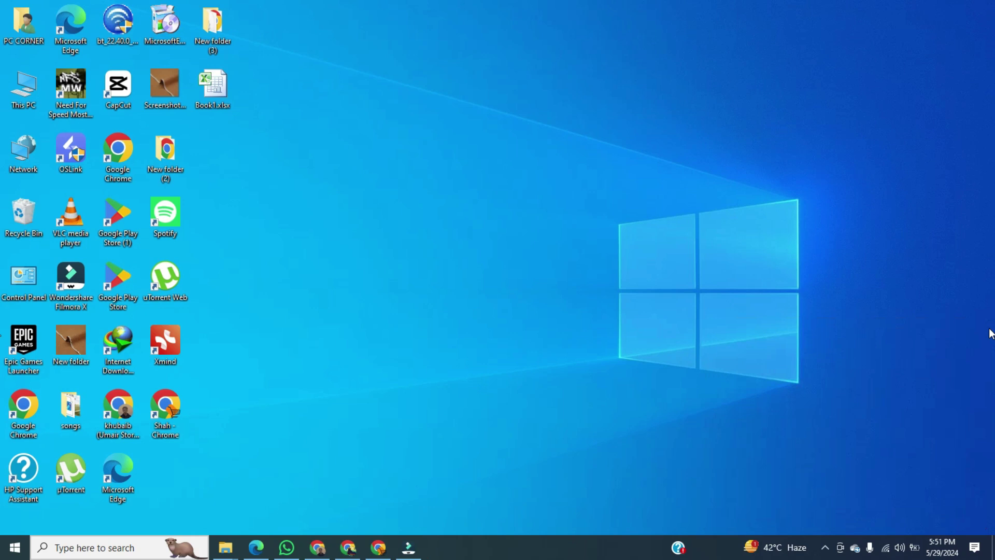
Launch CapCut from Windows search and create the empty project 0529 (1).
left_click(132, 547)
type("capcut")
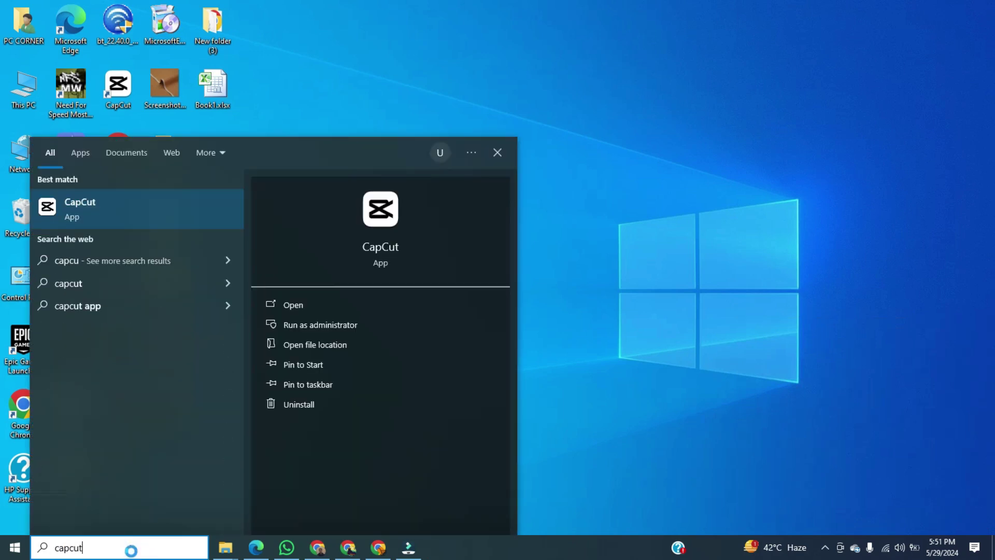
key("Return")
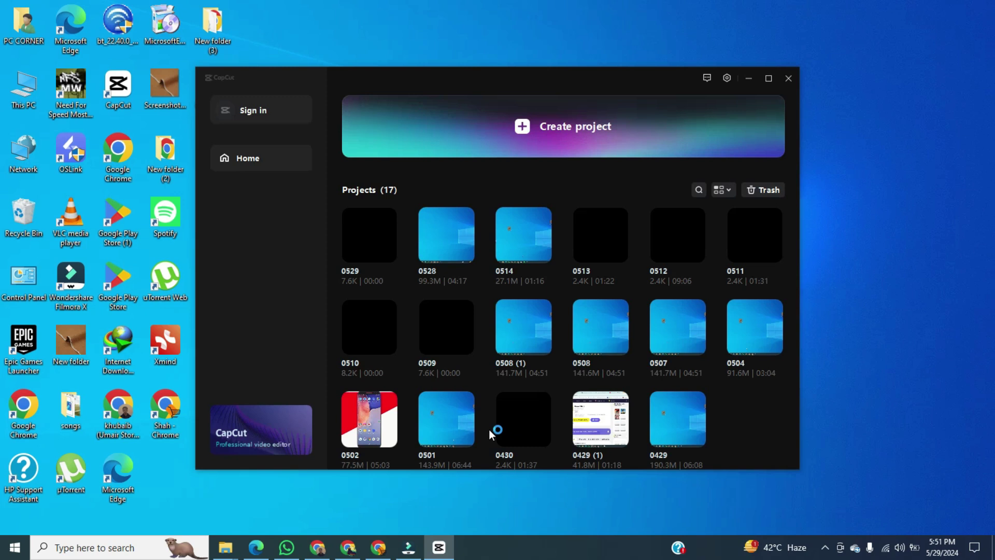
left_click(574, 130)
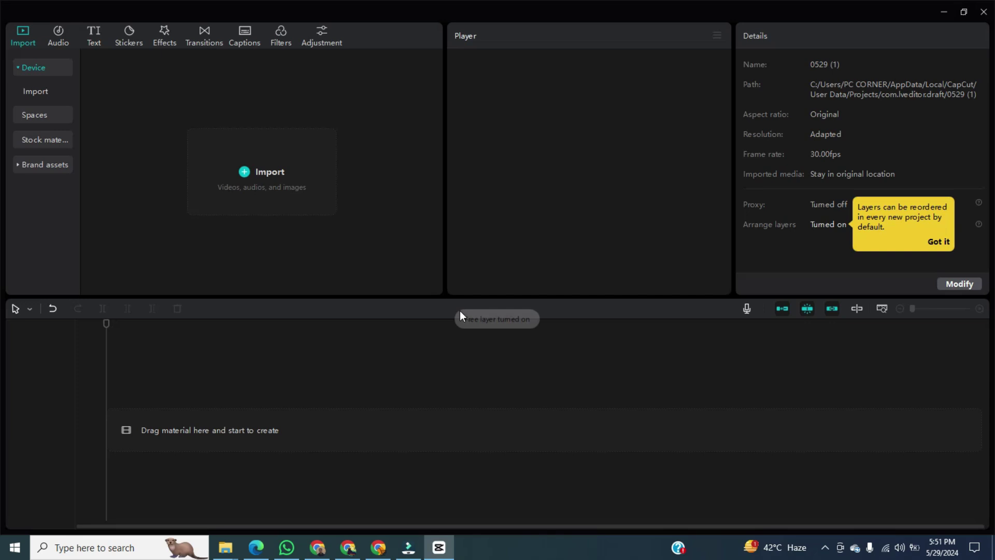
Import new.mp4 from E:\Camera Roll\youtube video into the media library.
left_click(267, 173)
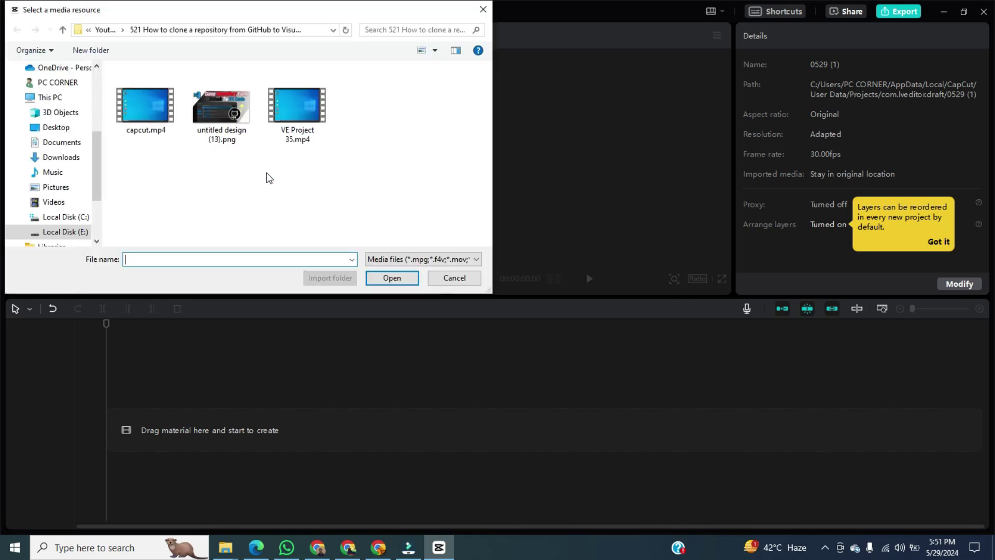
left_click(70, 233)
double_click(217, 141)
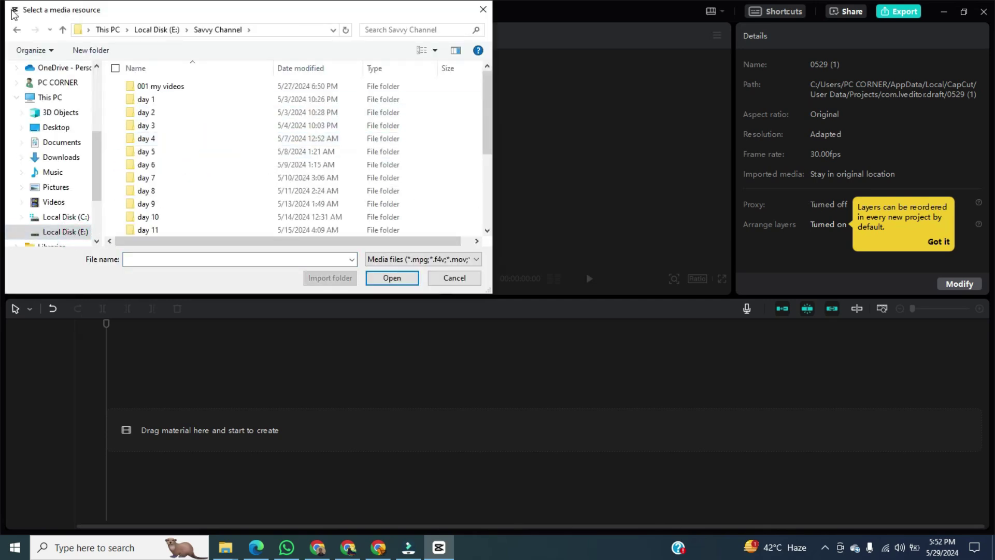
left_click(16, 29)
left_click(206, 103)
double_click(207, 103)
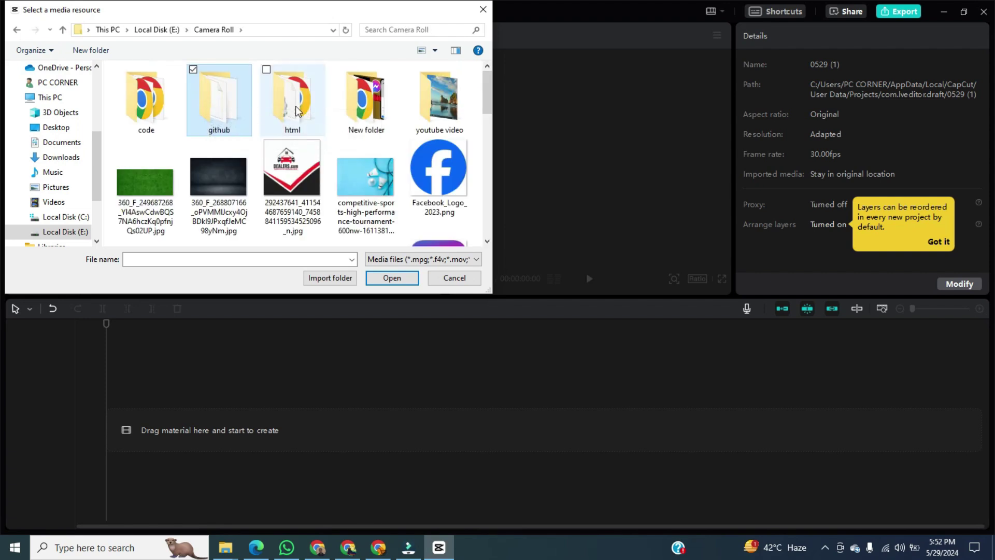
double_click(362, 117)
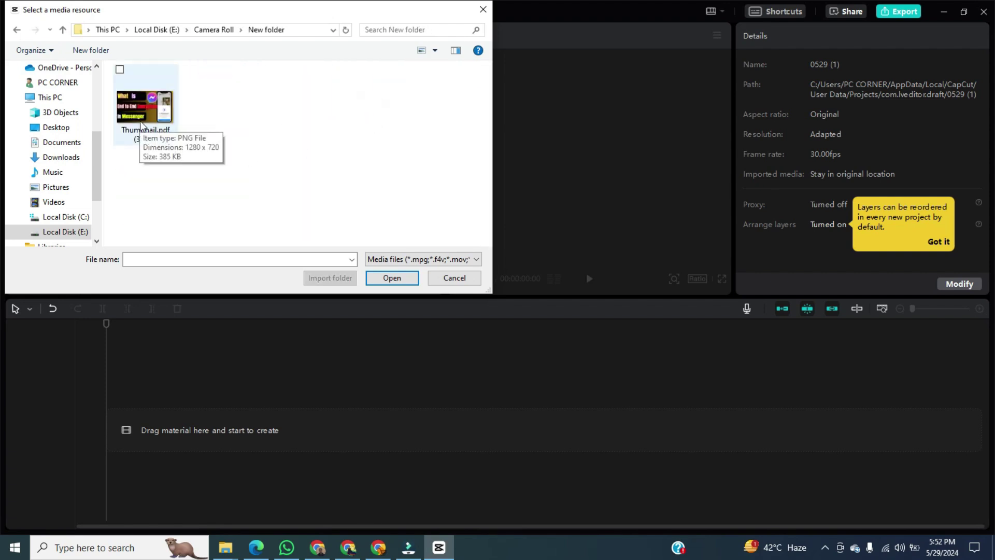
left_click(16, 31)
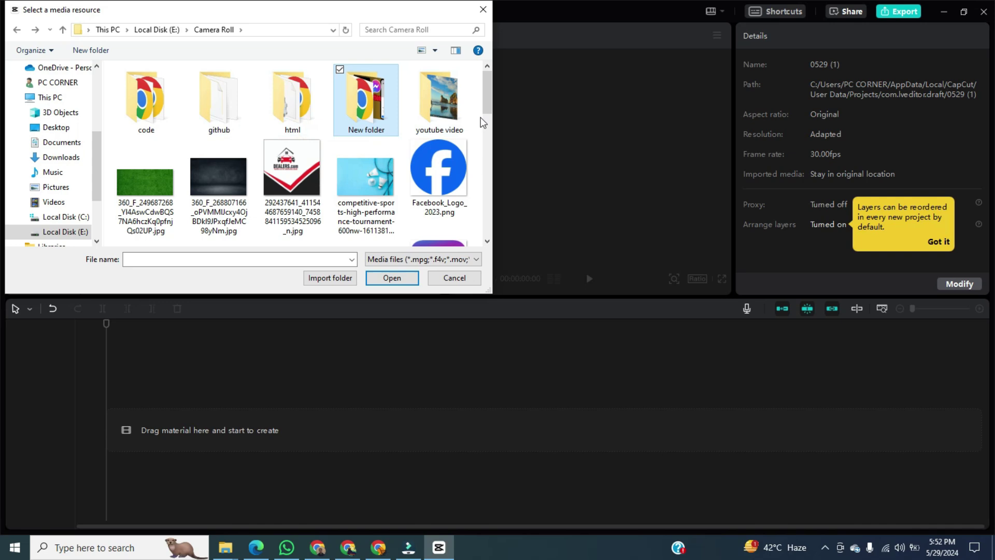
double_click(440, 101)
double_click(165, 109)
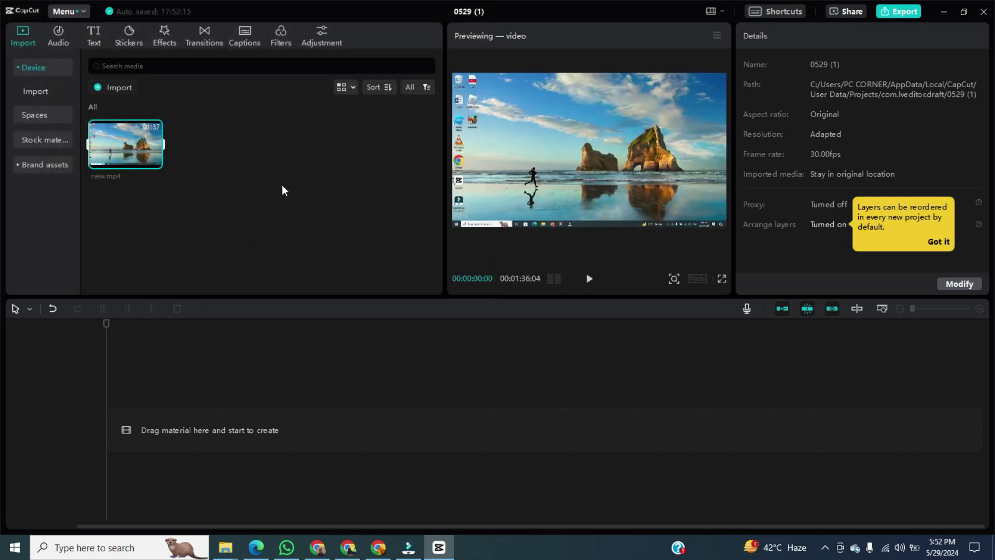
mouse_move(125, 144)
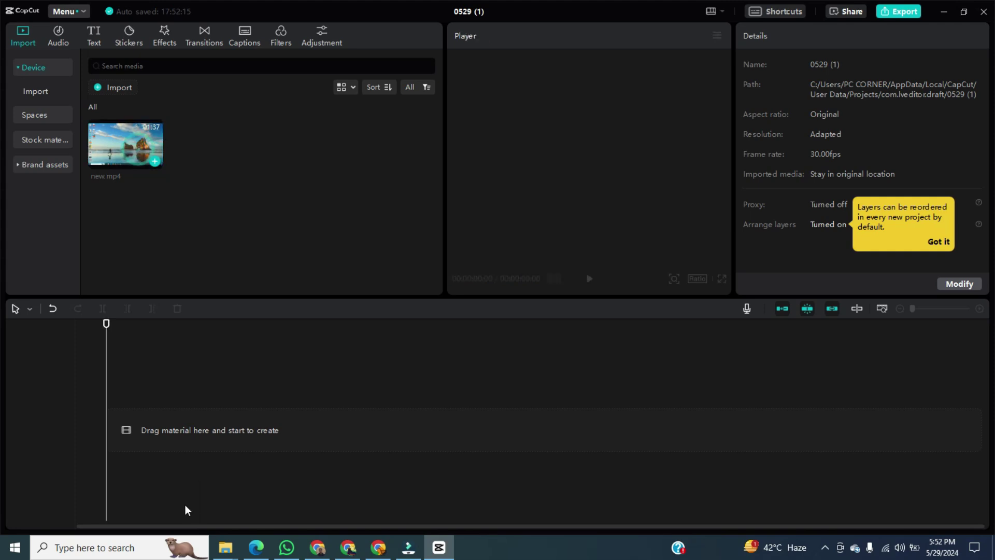
Drag new.mp4 onto the timeline at the start, then play and pause a short preview.
left_click_drag(139, 148, 106, 434)
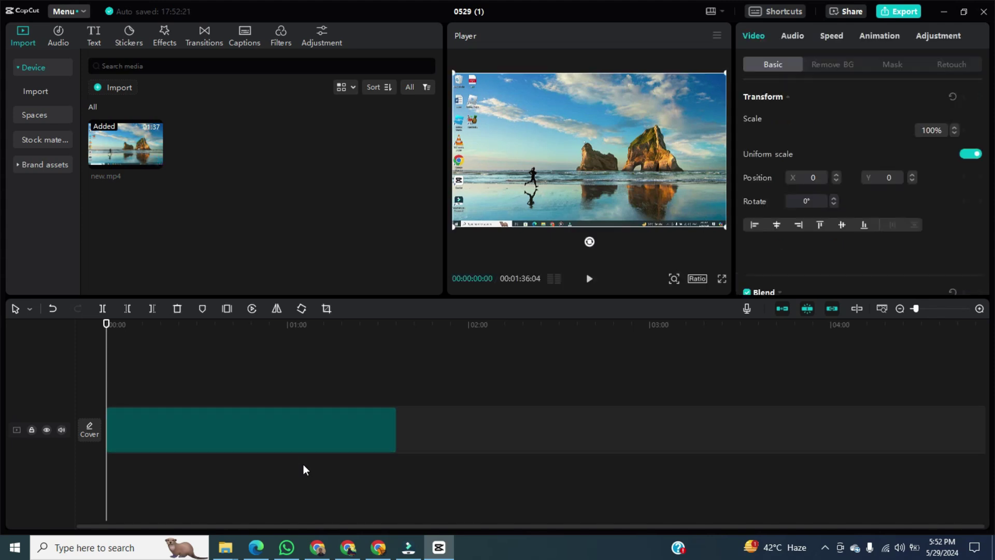
left_click(589, 279)
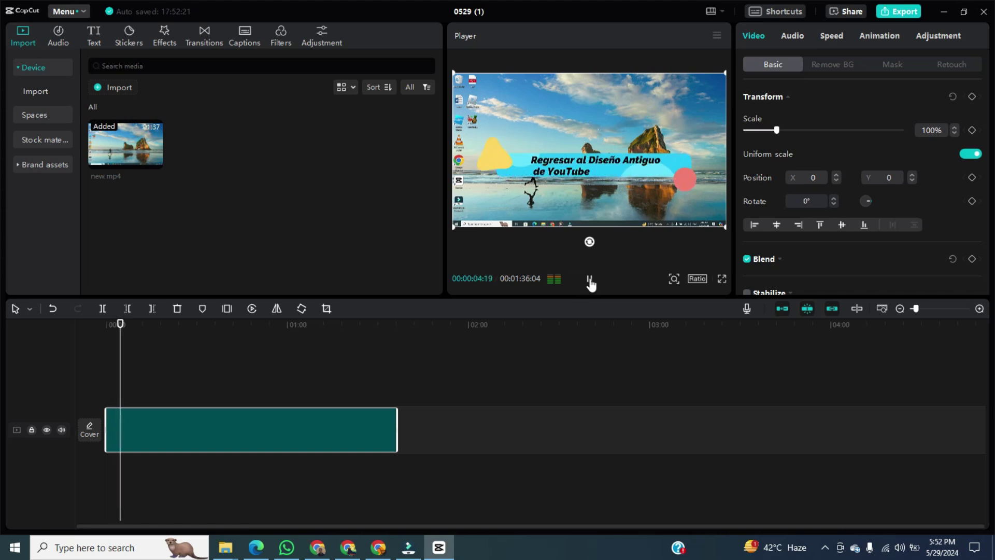
left_click(590, 279)
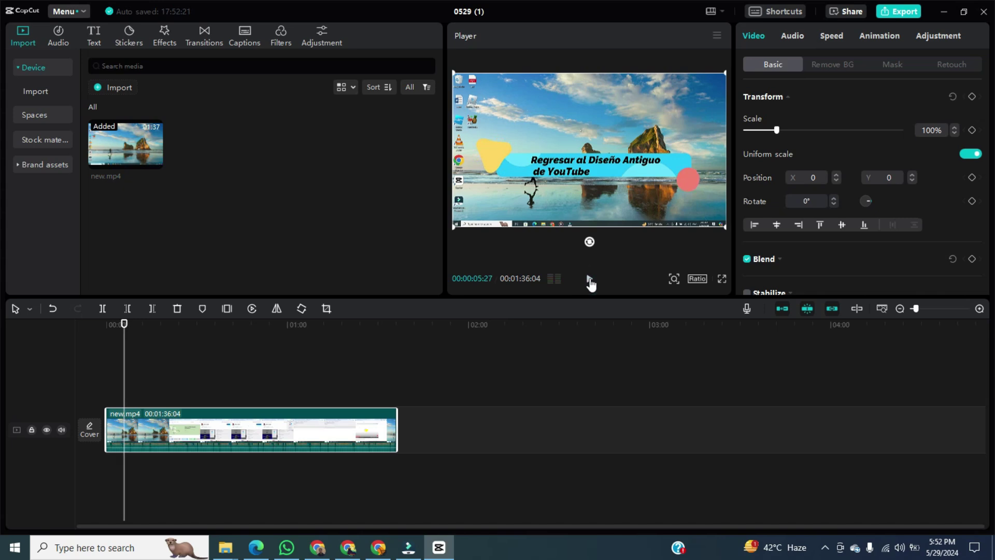
Extract new.mp4's audio onto a separate track from the clip's right-click menu.
right_click(284, 427)
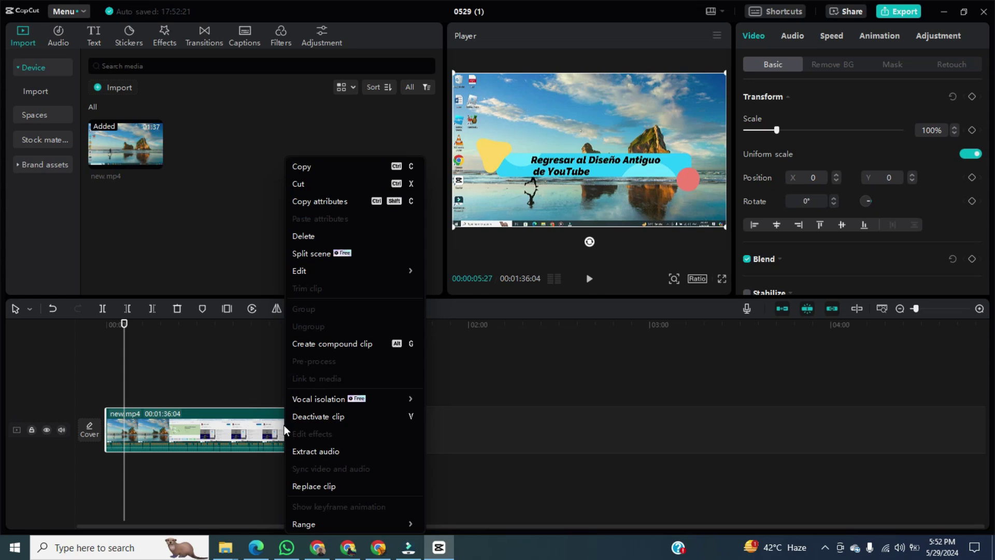
left_click(371, 454)
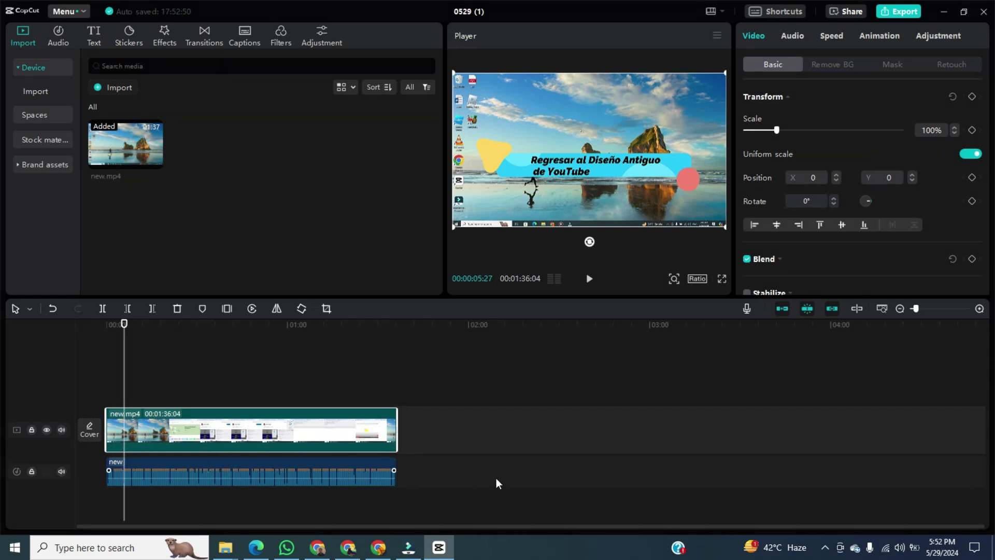
left_click_drag(155, 474, 669, 473)
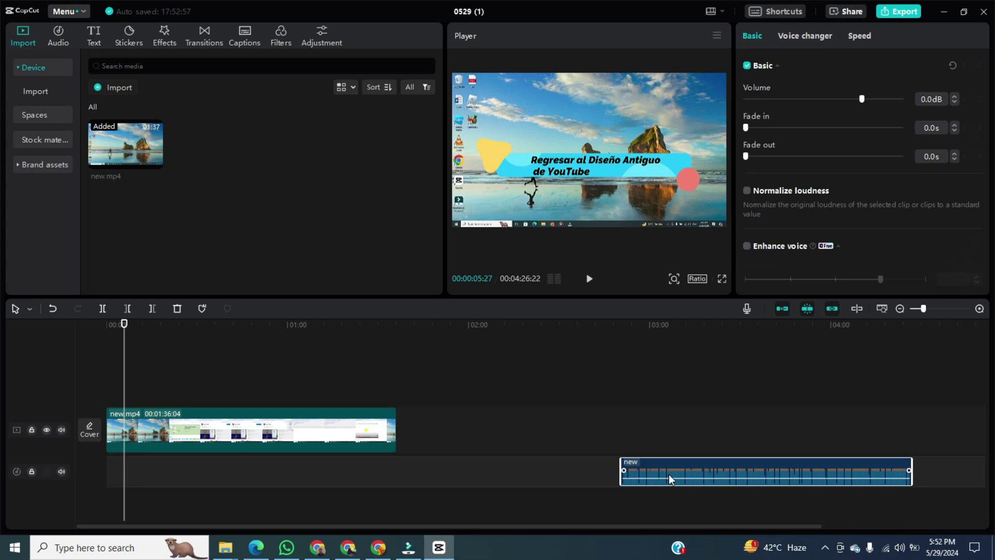
left_click(589, 280)
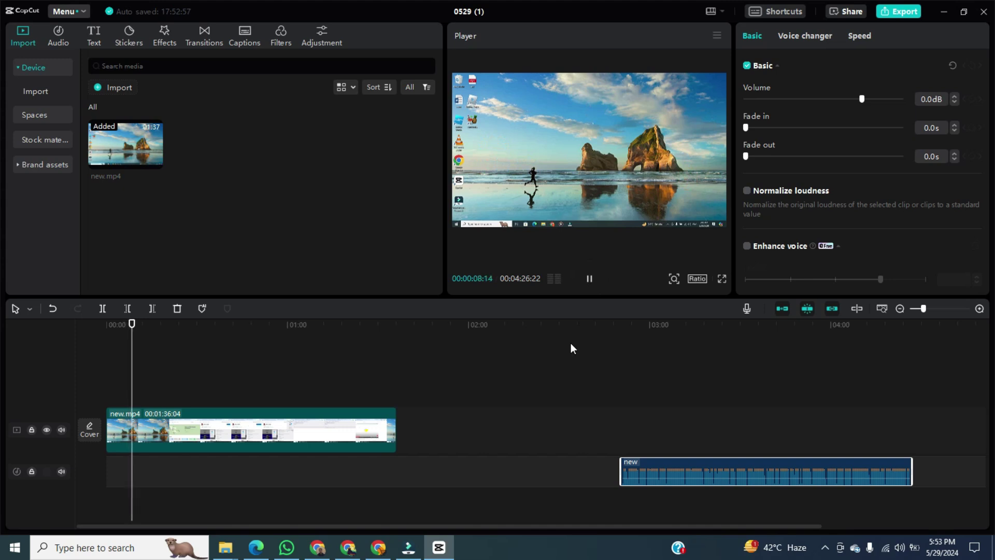
key("space")
left_click(722, 326)
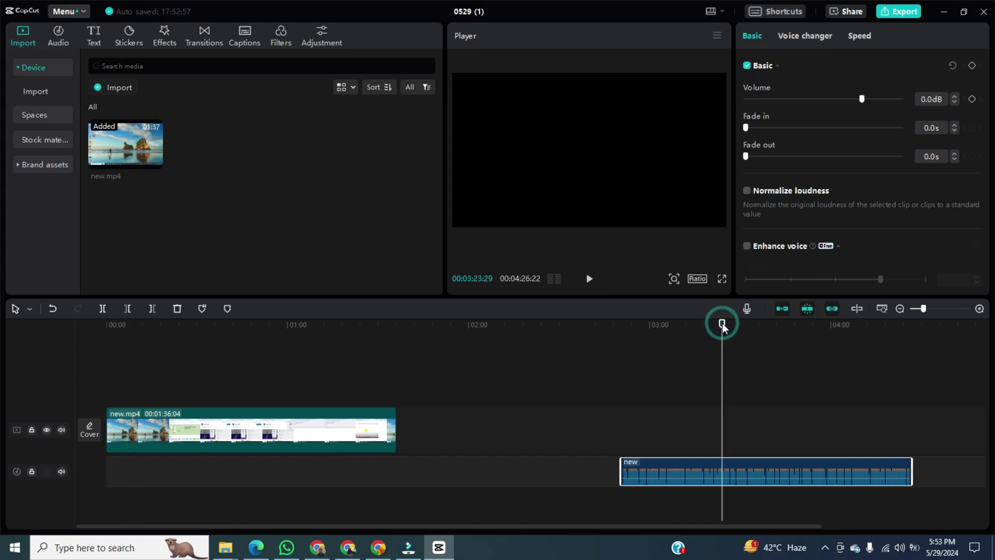
left_click(588, 280)
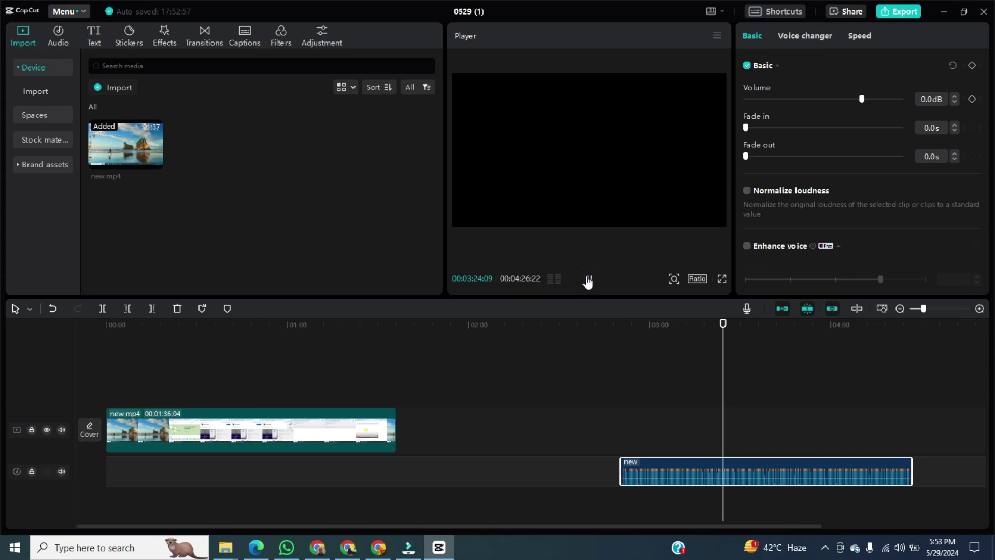